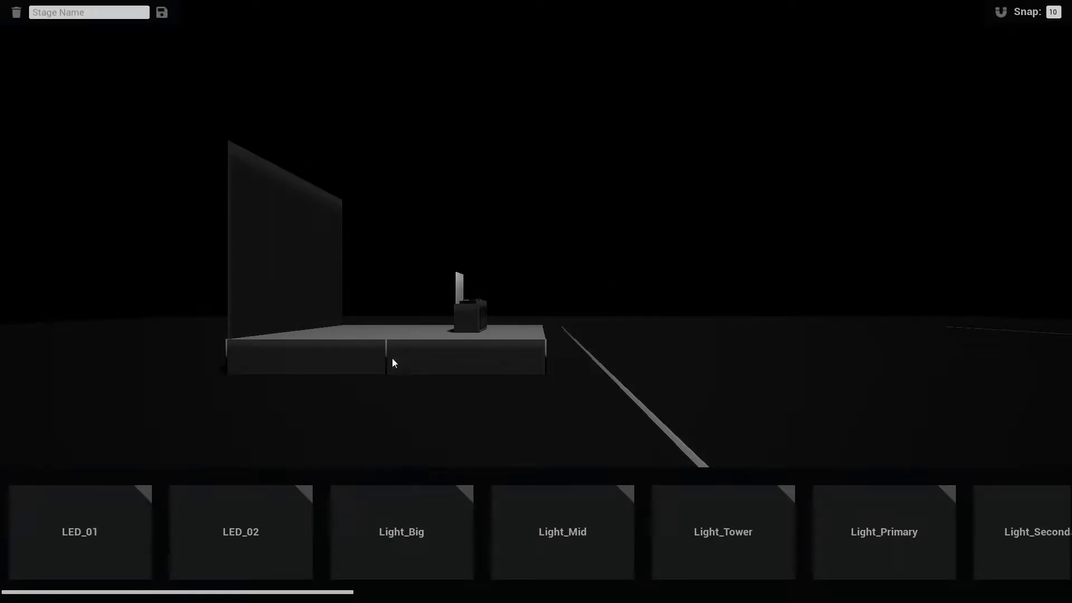
pyautogui.moveTo(590, 323); pyautogui.dragTo(702, 322, button='right')
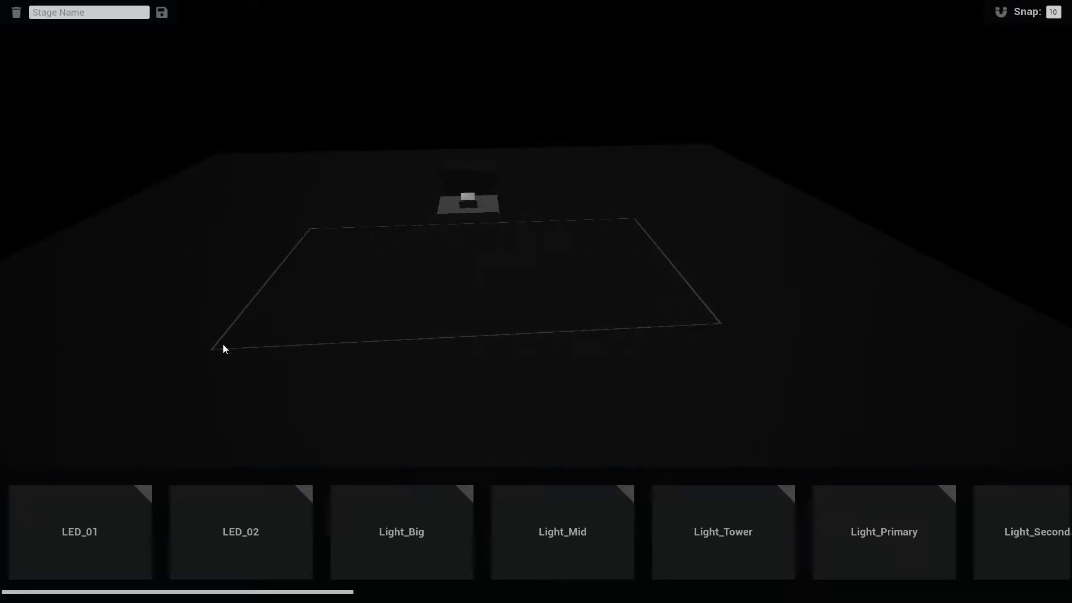
pyautogui.moveTo(670, 324); pyautogui.dragTo(588, 253, button='right')
pyautogui.press('w')
pyautogui.moveTo(470, 316); pyautogui.dragTo(668, 337, button='right')
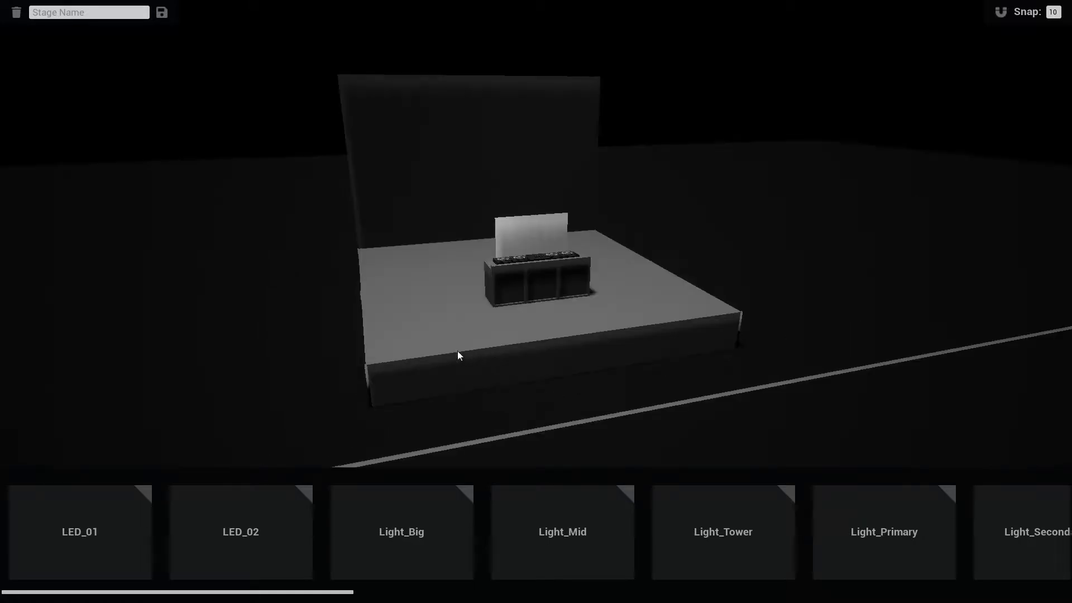
pyautogui.moveTo(299, 597); pyautogui.dragTo(274, 500)
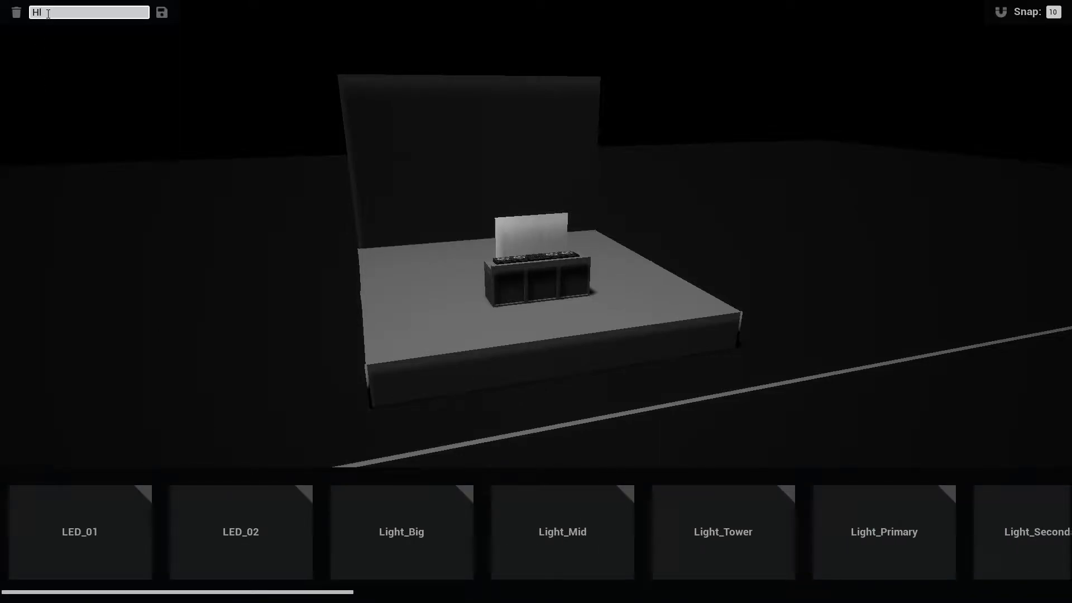
# - Name the stage Hello, back out of deleting the work, and save the stage
pyautogui.click(16, 13)
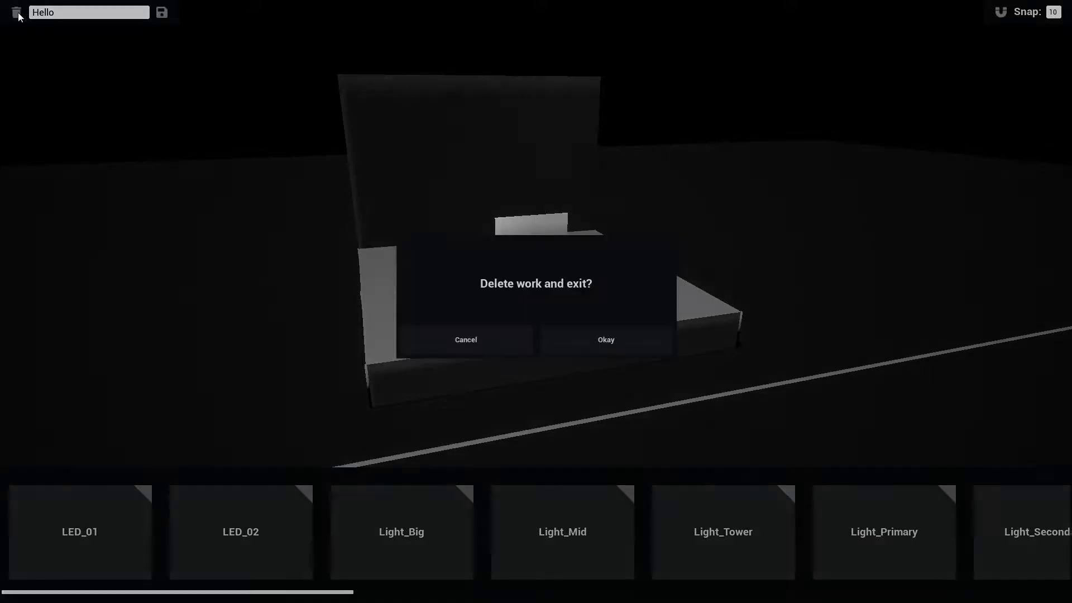
pyautogui.click(486, 332)
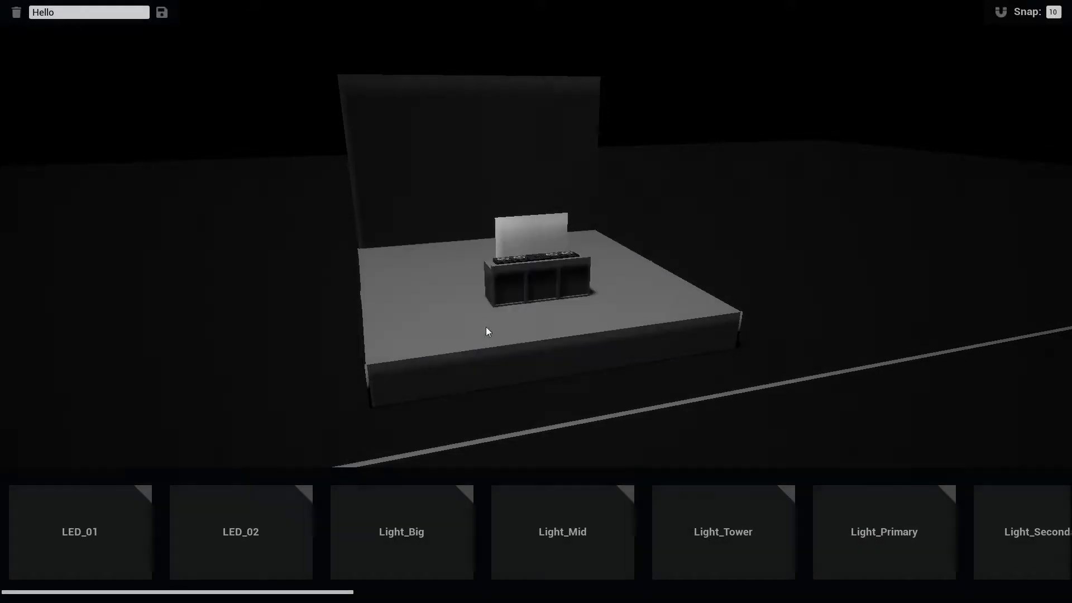
pyautogui.click(161, 13)
# - Set the snap to 90 and try rotating an LED_02 screen on the ground beside the platform
pyautogui.write('90')
pyautogui.moveTo(252, 530); pyautogui.dragTo(246, 343)
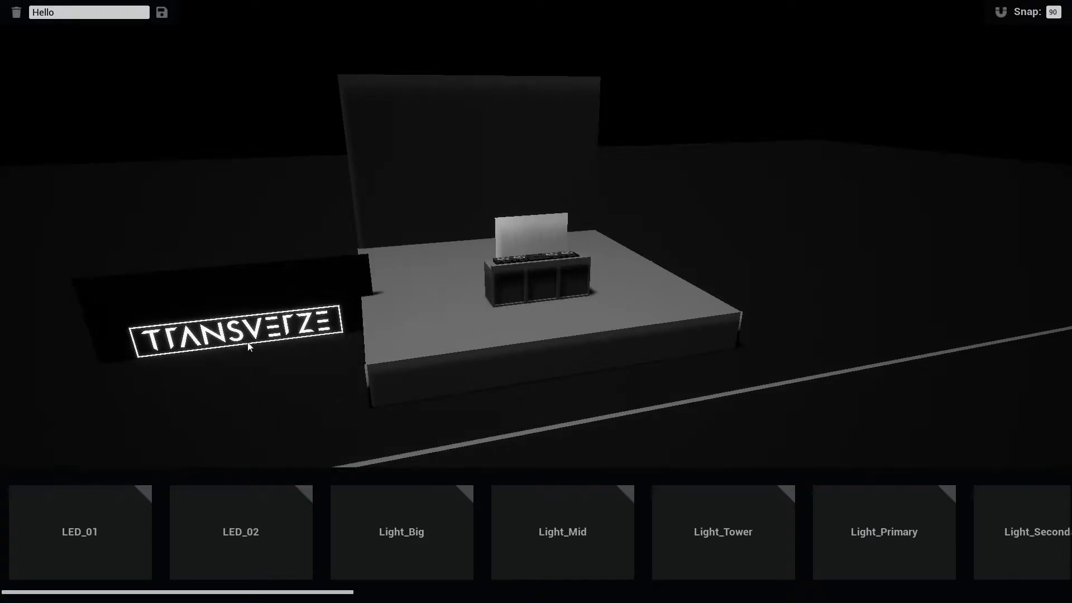
pyautogui.scroll(-1, 249, 337)
pyautogui.scroll(-1, 249, 337)
pyautogui.scroll(-2, 249, 337)
pyautogui.scroll(-1, 249, 338)
pyautogui.scroll(-1, 249, 337)
pyautogui.scroll(-5, 249, 337)
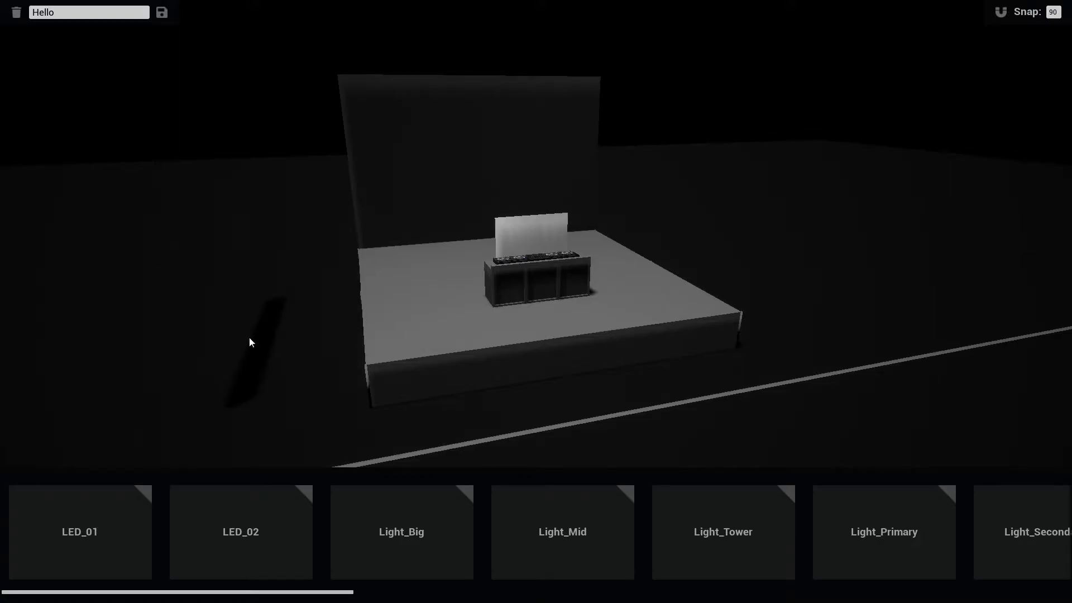
pyautogui.rightClick(249, 337)
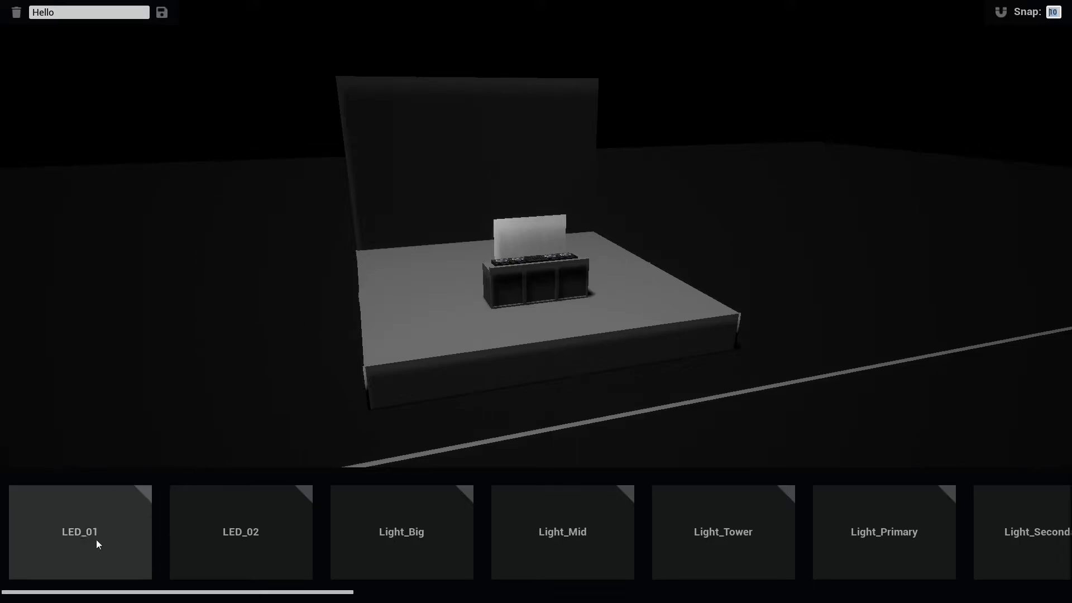
# - Try a Light_Big on the platform to the left of the DJ desk and delete it
pyautogui.moveTo(408, 532); pyautogui.dragTo(420, 316)
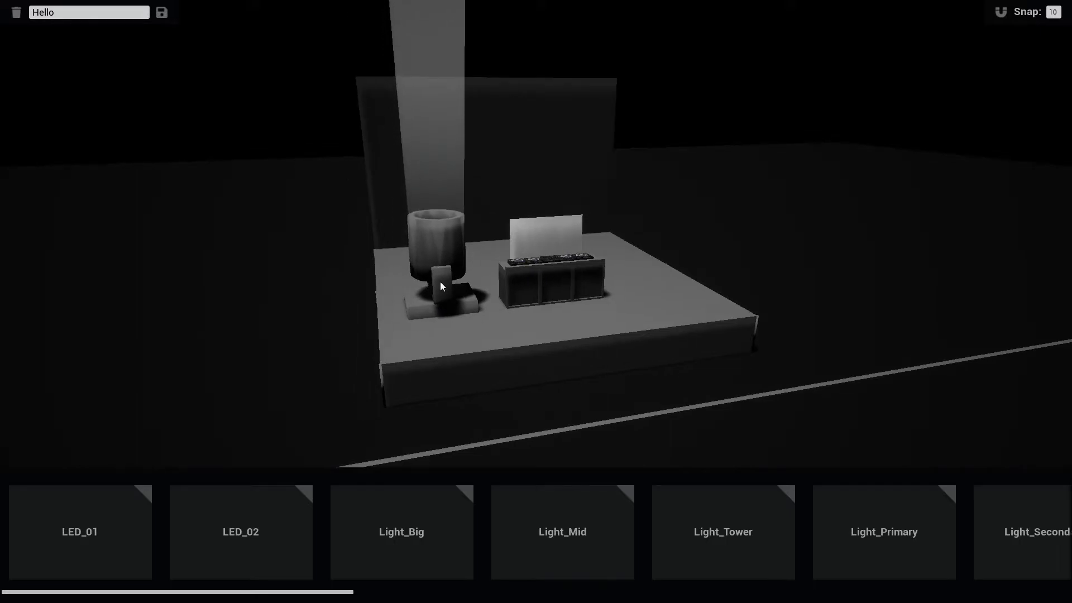
pyautogui.moveTo(439, 312)
pyautogui.mouseDown()
pyautogui.moveTo(430, 310)
pyautogui.moveTo(454, 296)
pyautogui.moveTo(437, 313)
pyautogui.mouseUp()
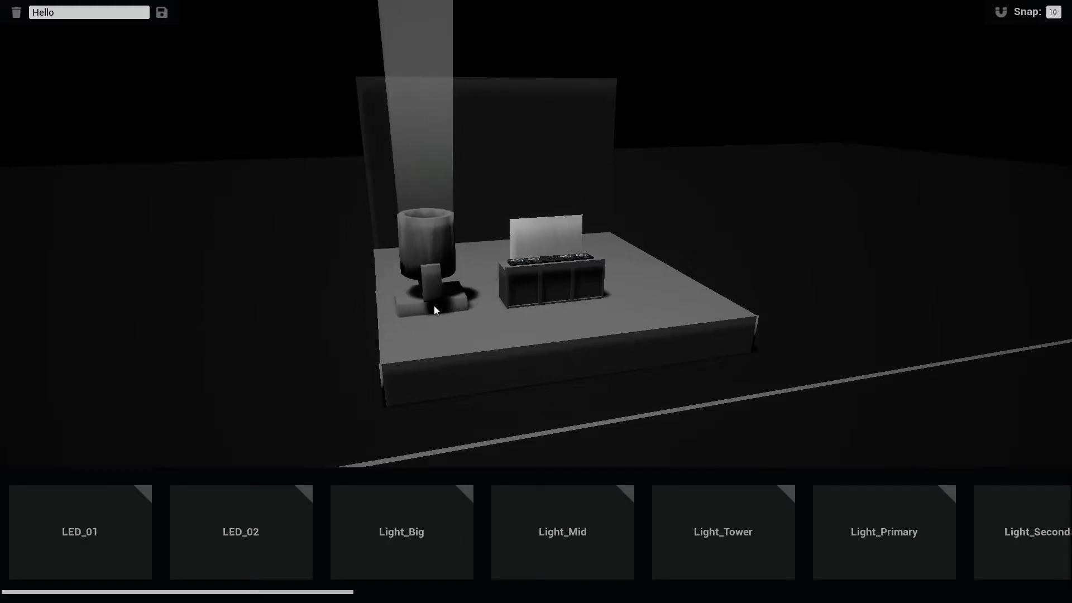
pyautogui.press('Delete')
# - Place a Light_Big on the platform on each side of the DJ desk
pyautogui.click(405, 515)
pyautogui.moveTo(404, 515); pyautogui.dragTo(430, 306)
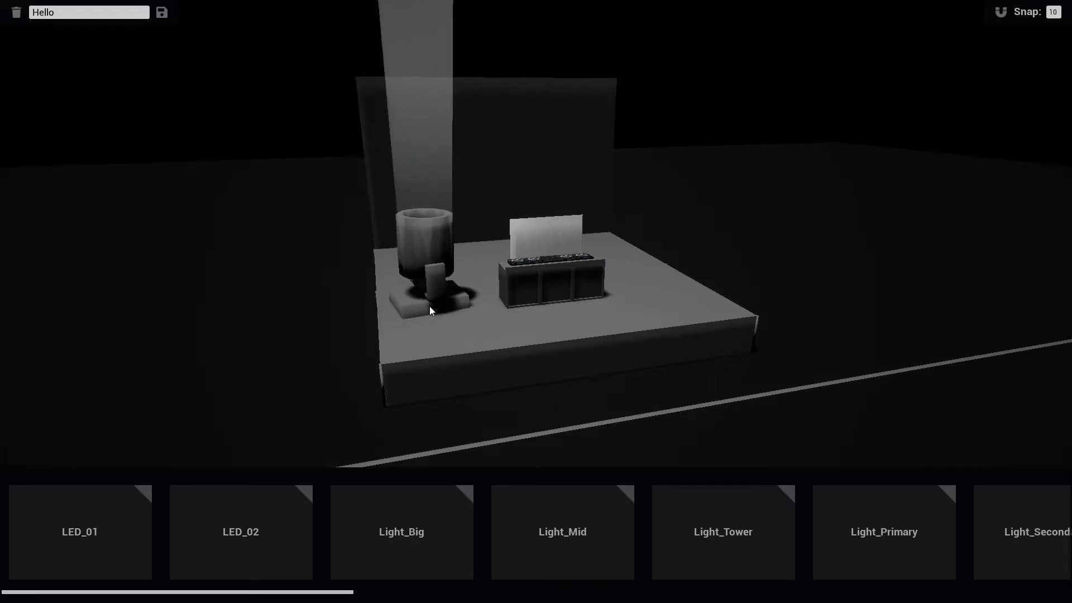
pyautogui.moveTo(430, 306); pyautogui.dragTo(428, 314)
pyautogui.moveTo(538, 340); pyautogui.dragTo(442, 376, button='right')
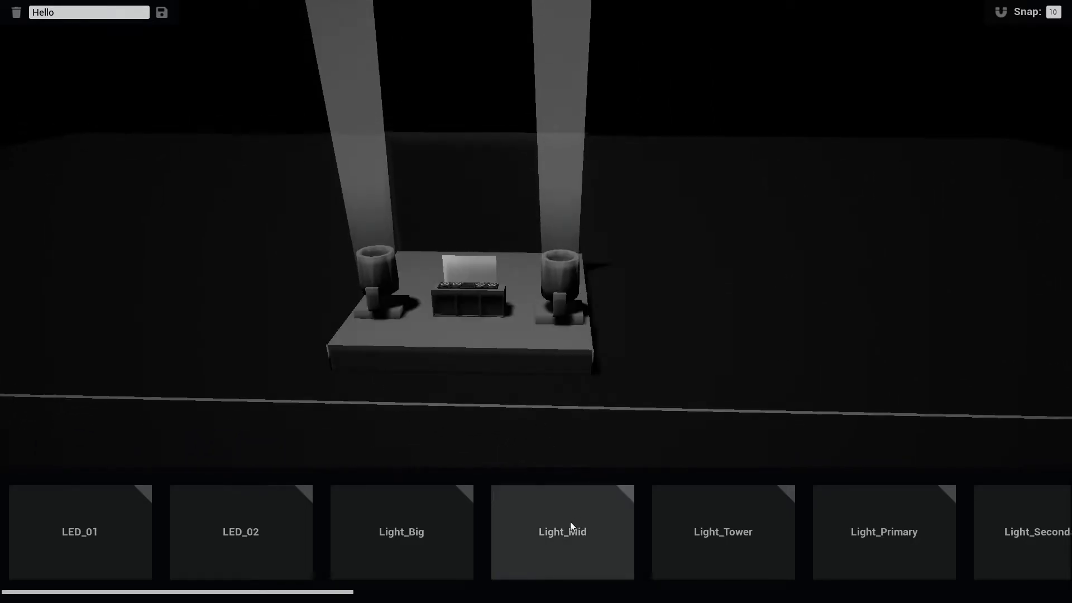
# - Try out a Light_Mid and a Light_Primary at the platform, deleting each one
pyautogui.moveTo(570, 523); pyautogui.dragTo(579, 340)
pyautogui.press('Delete')
pyautogui.moveTo(577, 332); pyautogui.dragTo(555, 360, button='right')
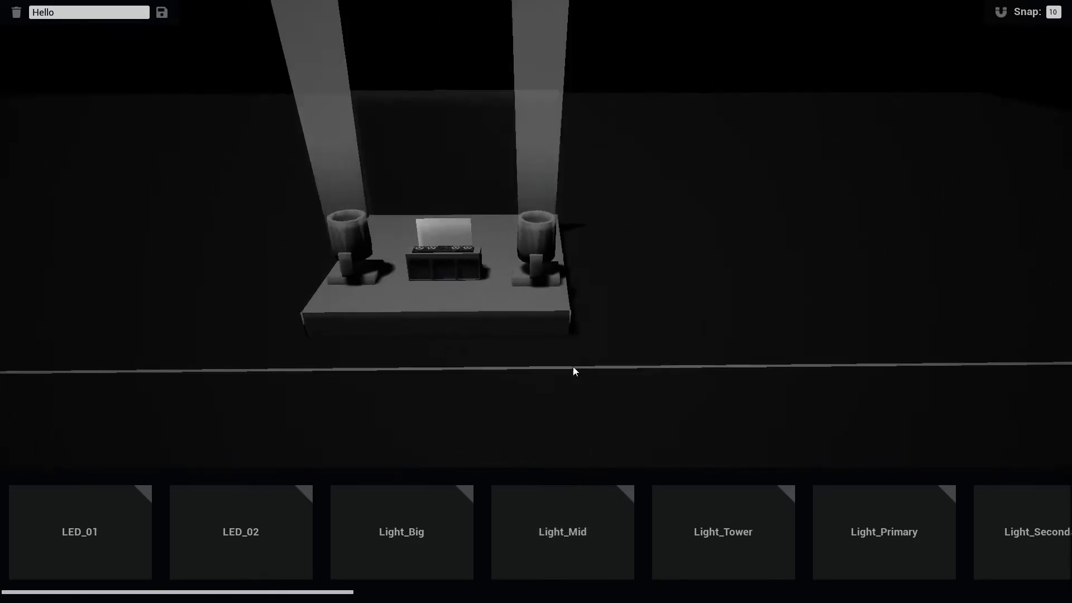
pyautogui.moveTo(883, 531); pyautogui.dragTo(522, 299)
pyautogui.scroll(6, 578, 322)
pyautogui.scroll(-6, 564, 319)
pyautogui.press('Delete')
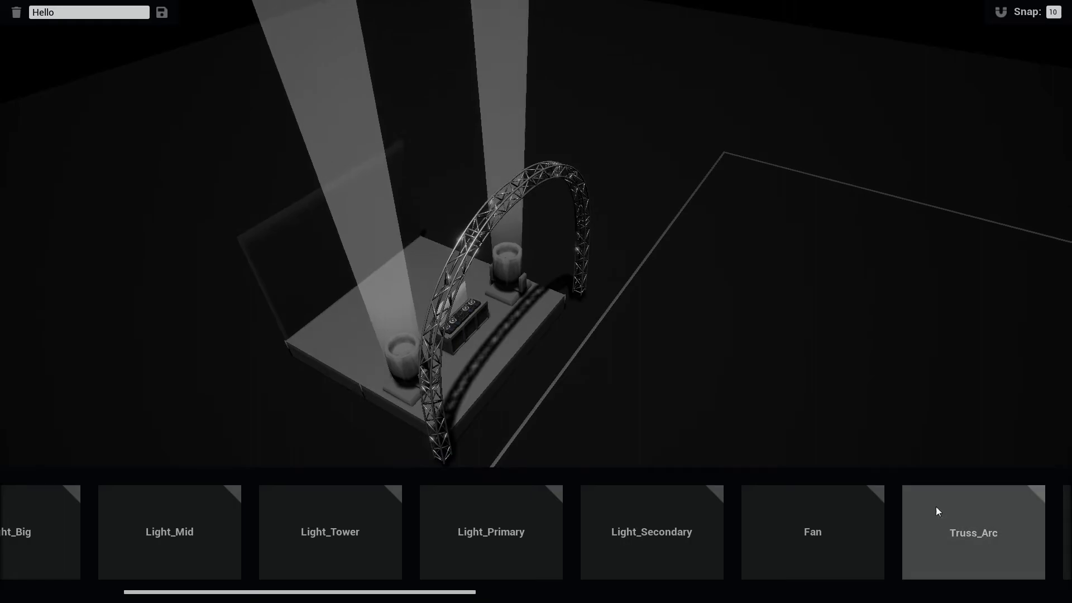
# - Add another Truss_Arc spanning the back of the platform and flank the stage front with Truss_Speaker stacks
pyautogui.moveTo(938, 510); pyautogui.dragTo(427, 289)
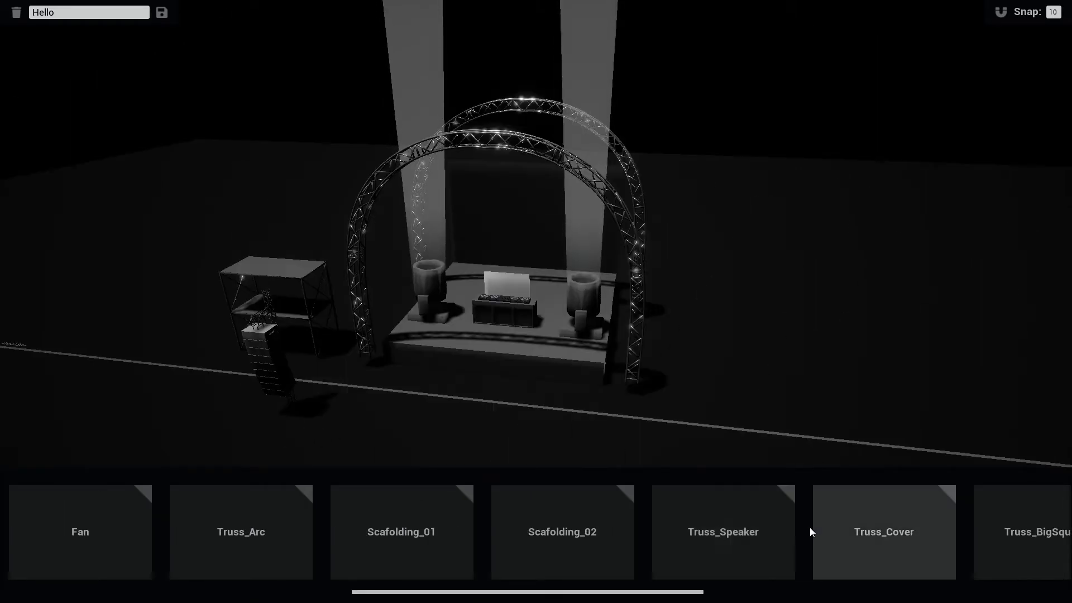
pyautogui.moveTo(776, 533); pyautogui.dragTo(646, 450)
pyautogui.scroll(-2, 864, 544)
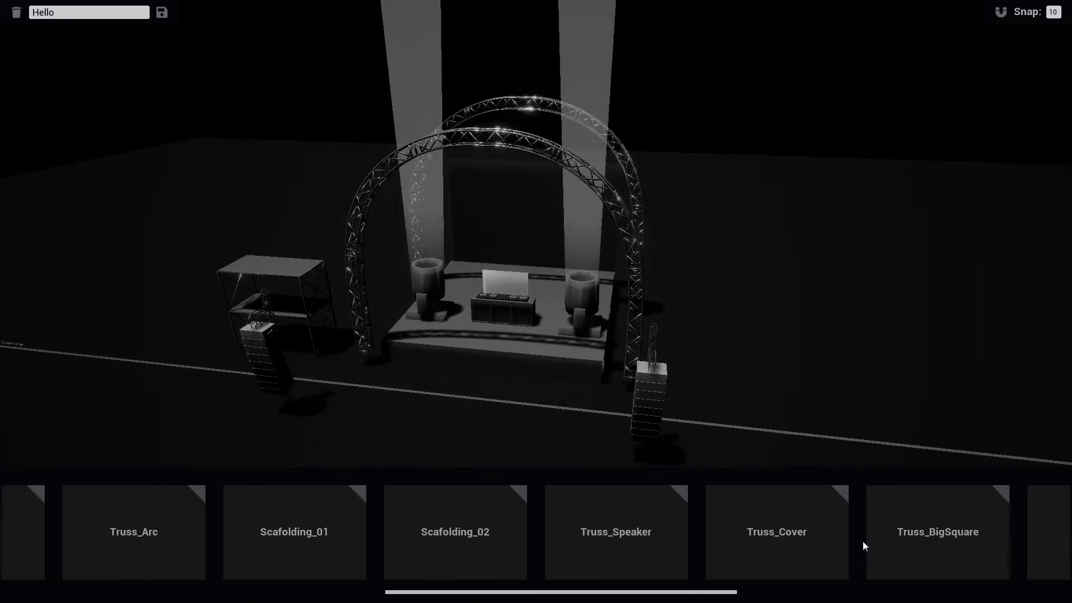
# - Place a Truss_BigSquare over the stage and several Tree objects on both sides of the platform
pyautogui.moveTo(831, 525); pyautogui.dragTo(751, 410)
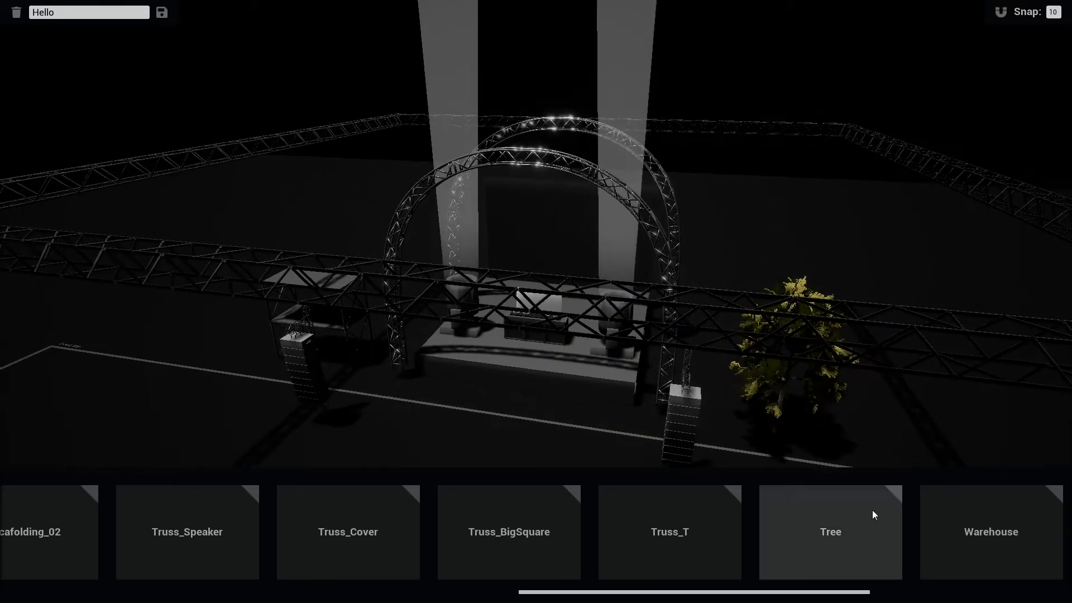
pyautogui.moveTo(848, 514); pyautogui.dragTo(873, 429)
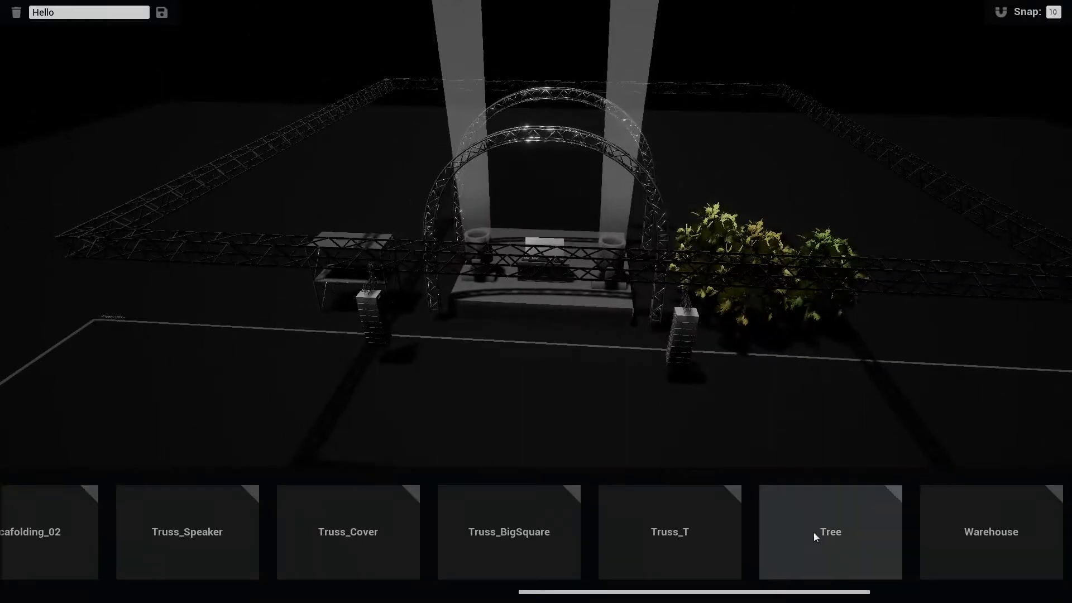
pyautogui.moveTo(815, 533); pyautogui.dragTo(283, 313)
pyautogui.moveTo(793, 531); pyautogui.dragTo(451, 291)
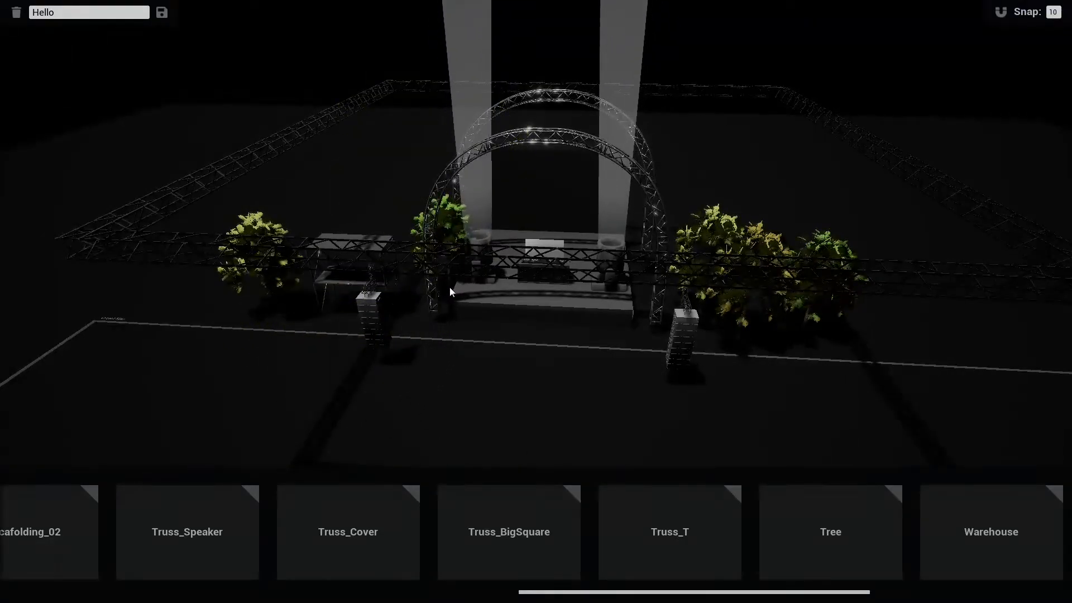
# - Add the Backboard behind the DJ desk and a Cube_Default on the ground in front of the stage's left side
pyautogui.scroll(-3, 604, 301)
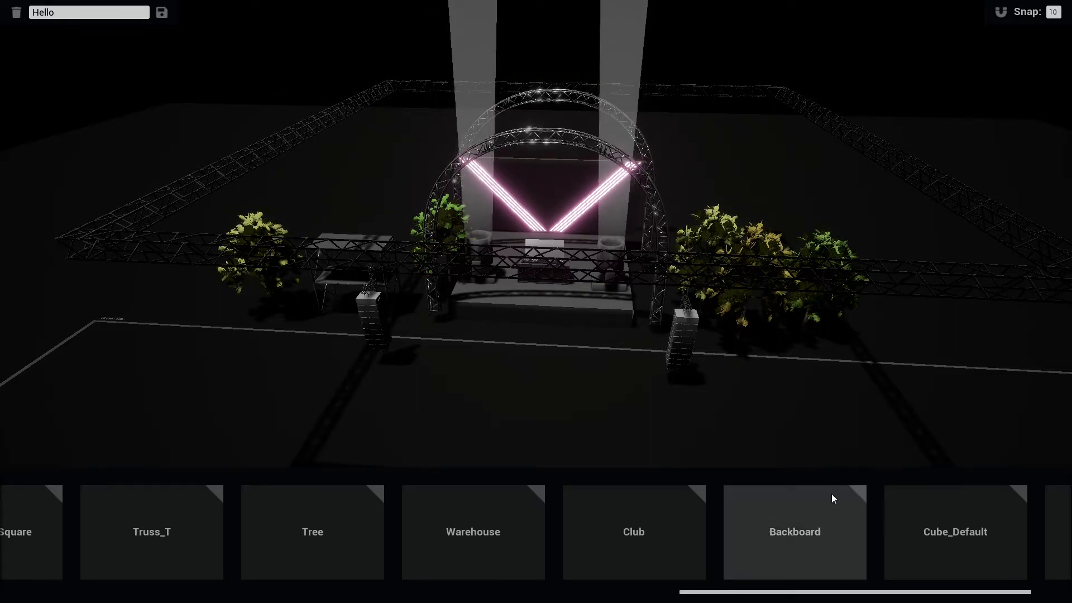
pyautogui.scroll(-1, 833, 499)
pyautogui.moveTo(764, 494); pyautogui.dragTo(594, 386)
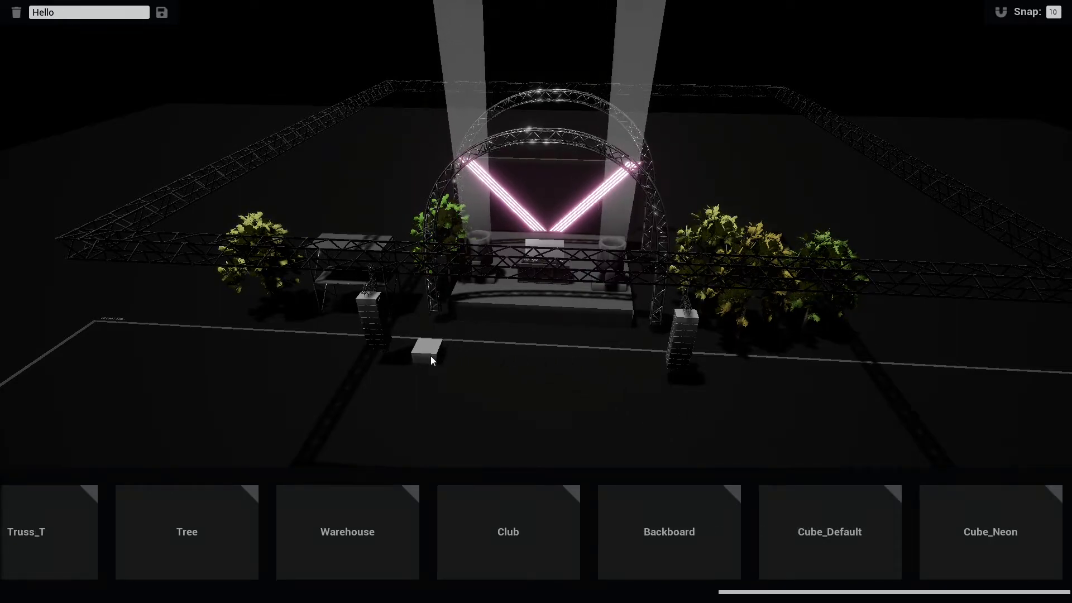
# - Place a Cube_Neon at each front corner of the platform
pyautogui.scroll(5, 430, 357)
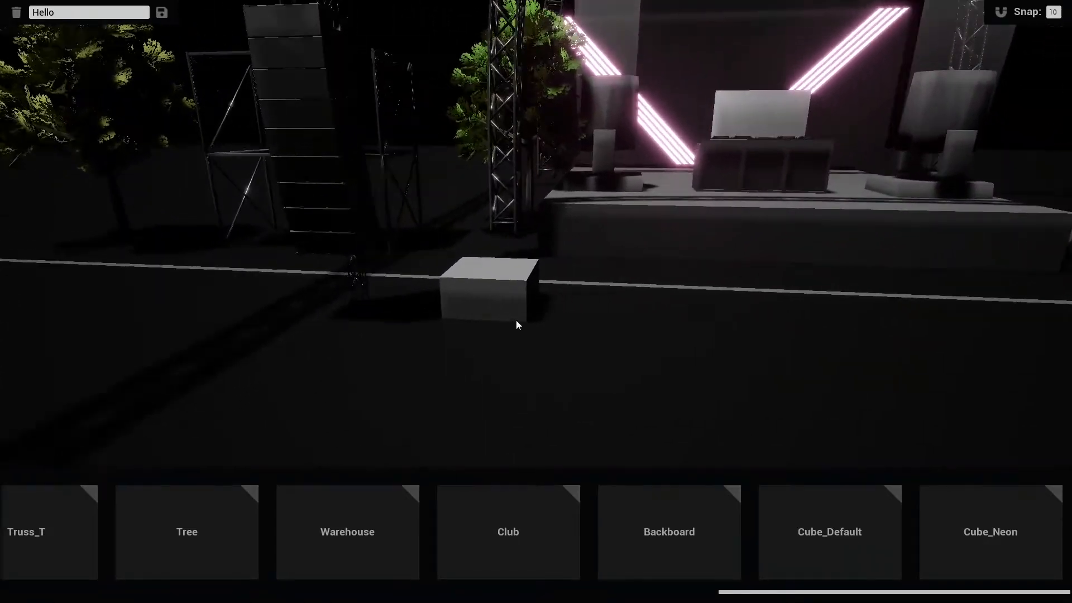
pyautogui.moveTo(943, 503); pyautogui.dragTo(577, 246)
pyautogui.moveTo(606, 276); pyautogui.dragTo(618, 274, button='right')
pyautogui.moveTo(948, 503); pyautogui.dragTo(806, 287)
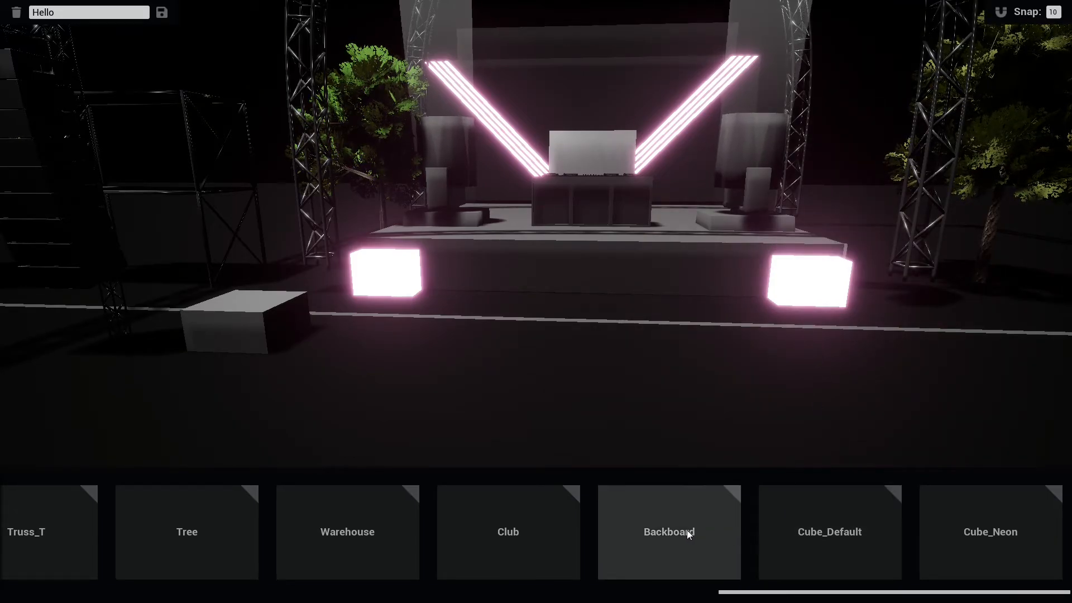
# - Place a Truss_T at each of the two neon cubes in front of the platform
pyautogui.scroll(10, 689, 531)
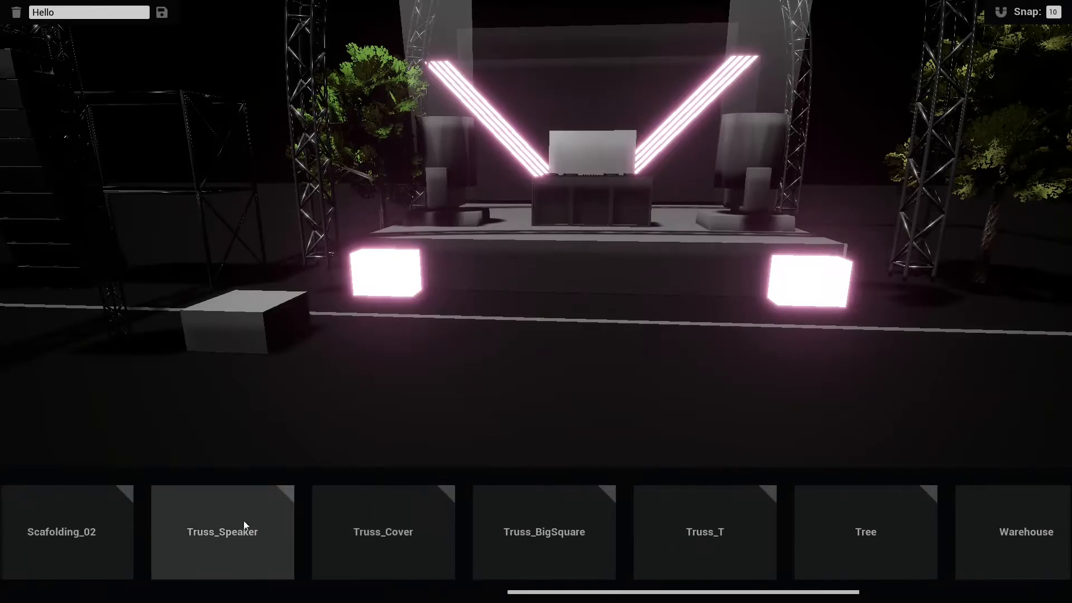
pyautogui.moveTo(605, 520); pyautogui.dragTo(391, 297)
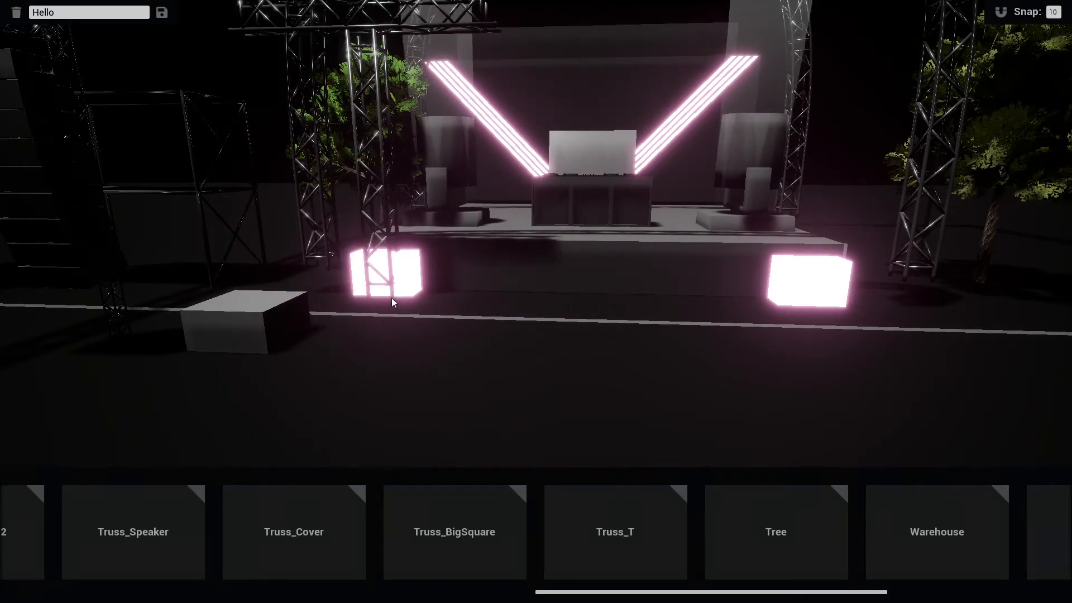
pyautogui.press('s')
pyautogui.moveTo(416, 341)
pyautogui.mouseDown(button='right')
pyautogui.moveTo(407, 318)
pyautogui.moveTo(425, 351)
pyautogui.mouseUp(button='right')
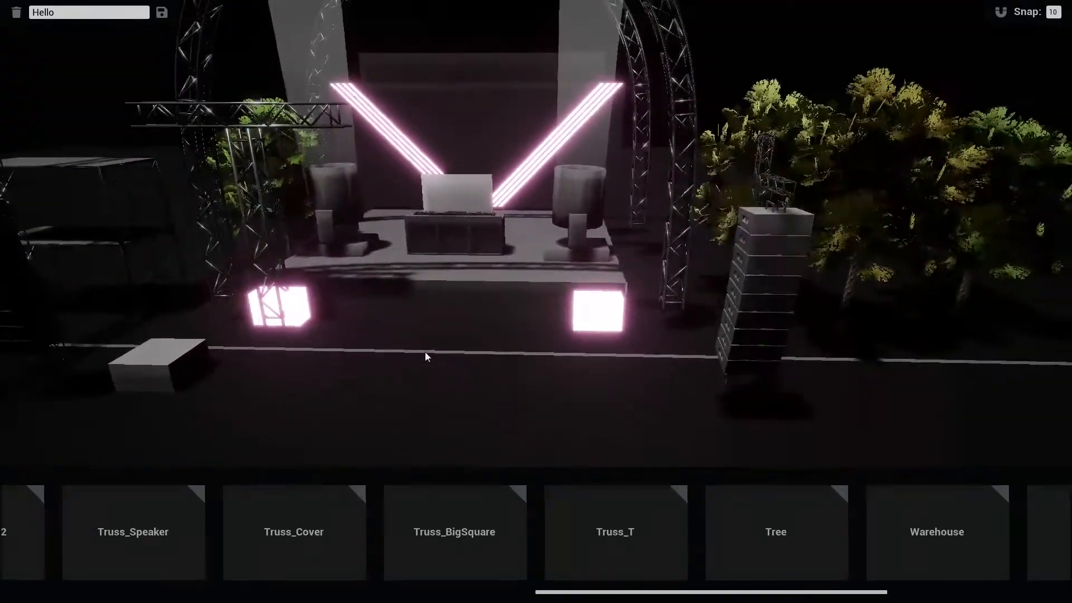
pyautogui.moveTo(621, 553); pyautogui.dragTo(608, 342)
pyautogui.moveTo(504, 342); pyautogui.dragTo(498, 384, button='right')
pyautogui.press('s')
# - Place four Light_Tower objects, one on the default cube and the others outside the speaker stacks on both sides
pyautogui.scroll(4, 418, 511)
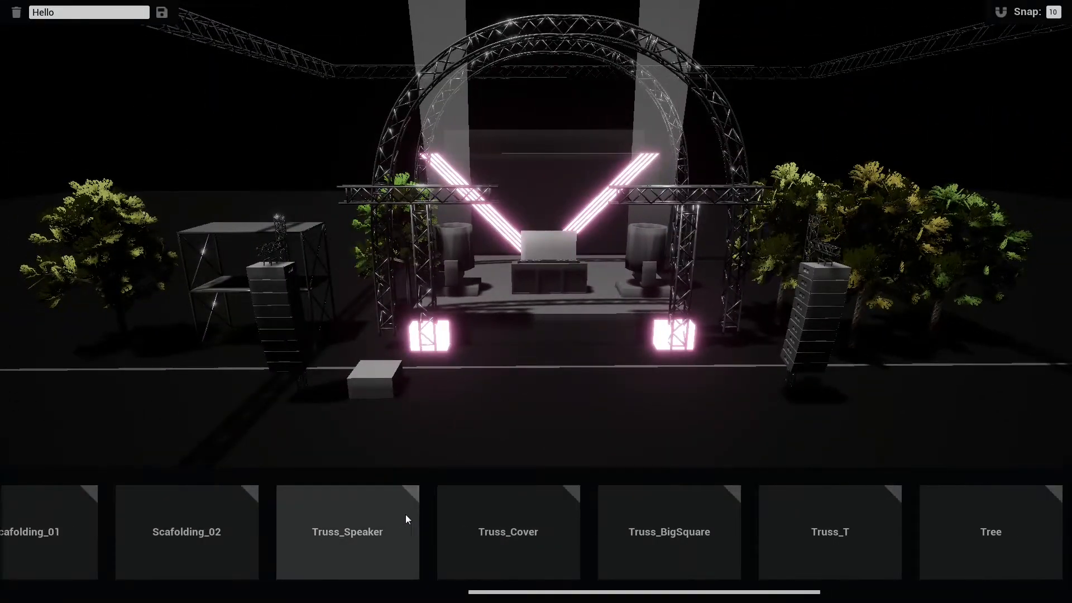
pyautogui.scroll(5, 411, 513)
pyautogui.scroll(4, 155, 520)
pyautogui.moveTo(366, 551); pyautogui.dragTo(387, 378)
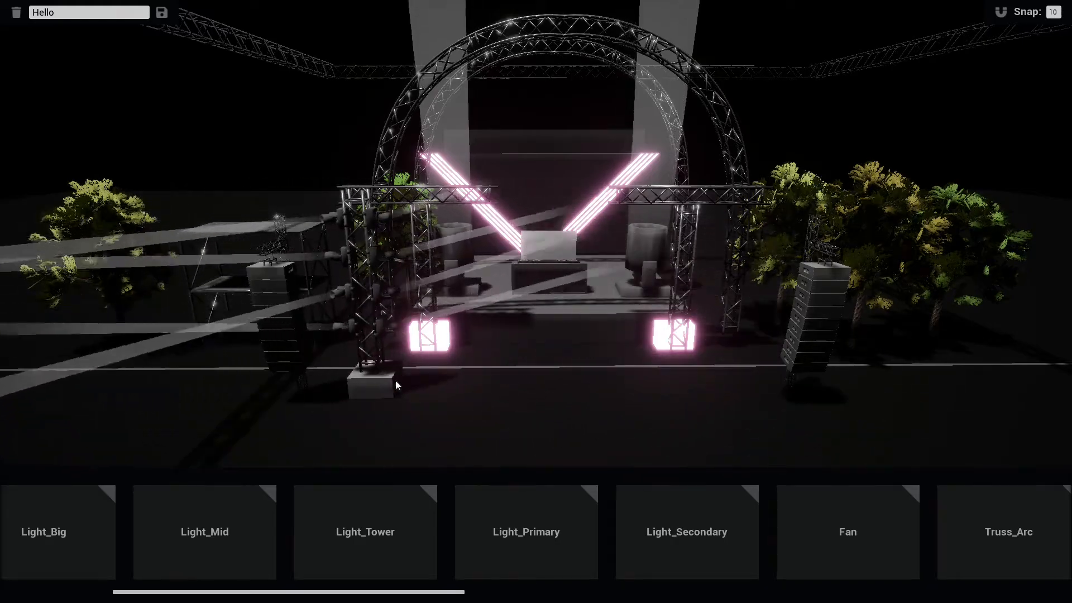
pyautogui.moveTo(367, 514); pyautogui.dragTo(879, 383)
pyautogui.moveTo(340, 531); pyautogui.dragTo(196, 384)
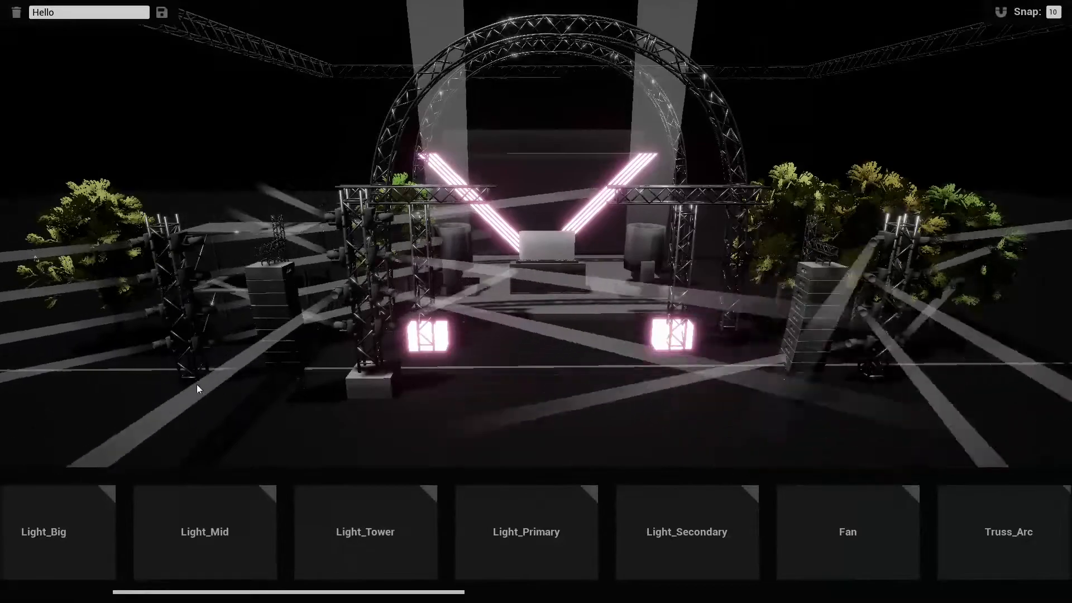
pyautogui.moveTo(331, 528); pyautogui.dragTo(1001, 375)
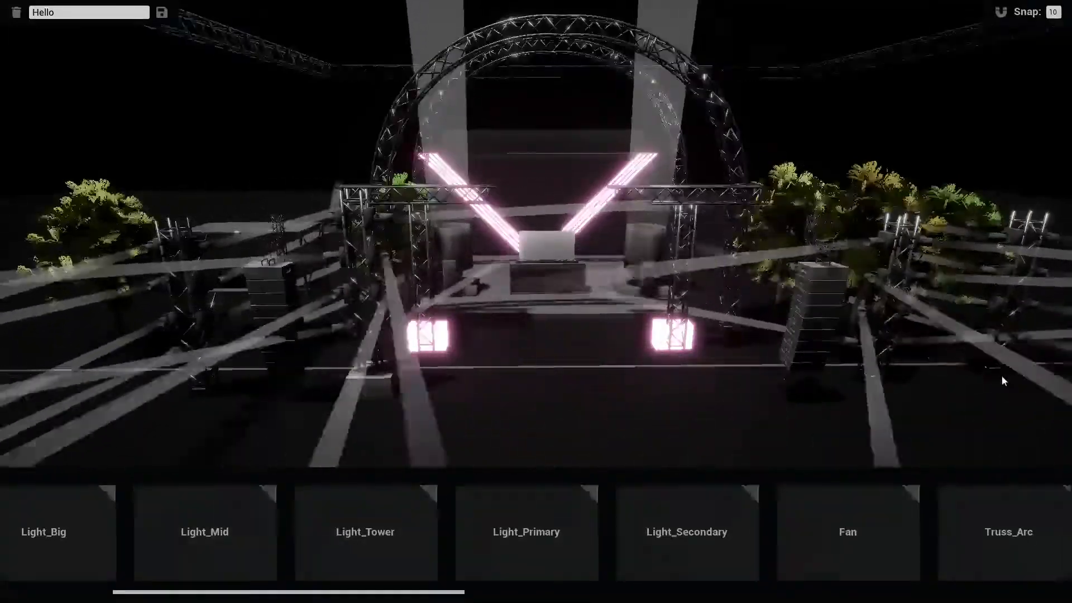
# - Save the finished stage and quit the editor to the stage selection
pyautogui.scroll(-6, 600, 352)
pyautogui.moveTo(592, 353); pyautogui.dragTo(538, 369, button='middle')
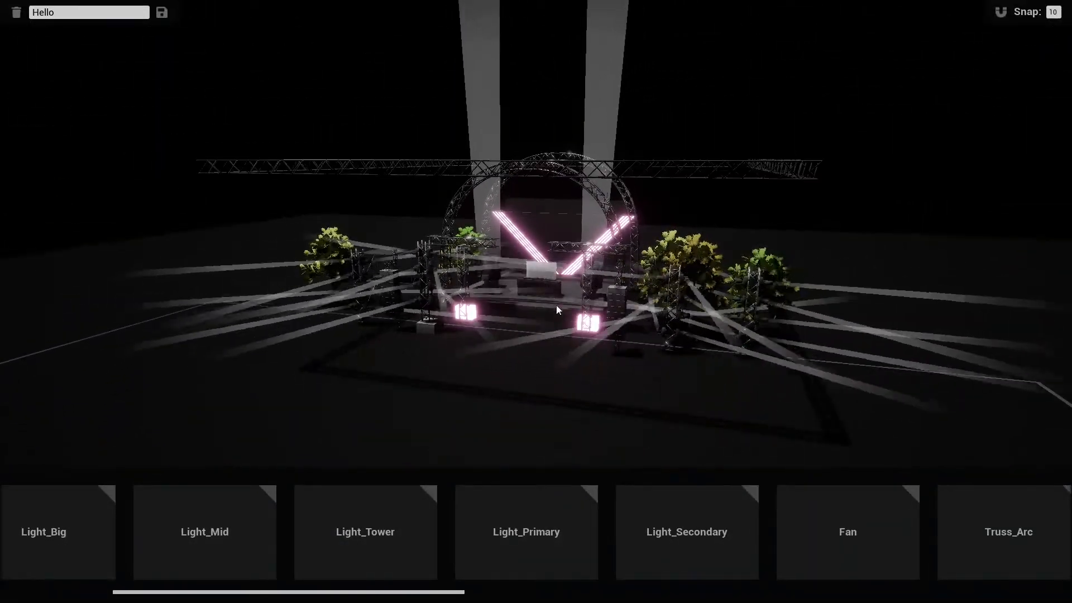
pyautogui.hscroll(3, 676, 503)
pyautogui.moveTo(516, 340); pyautogui.dragTo(555, 297, button='middle')
pyautogui.press('Escape')
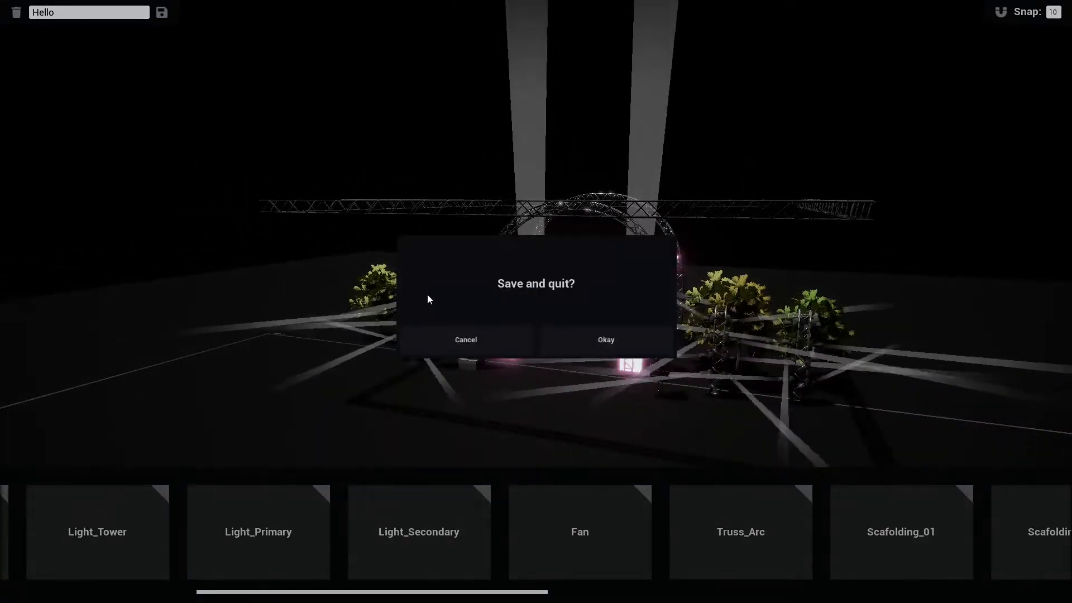
pyautogui.click(591, 344)
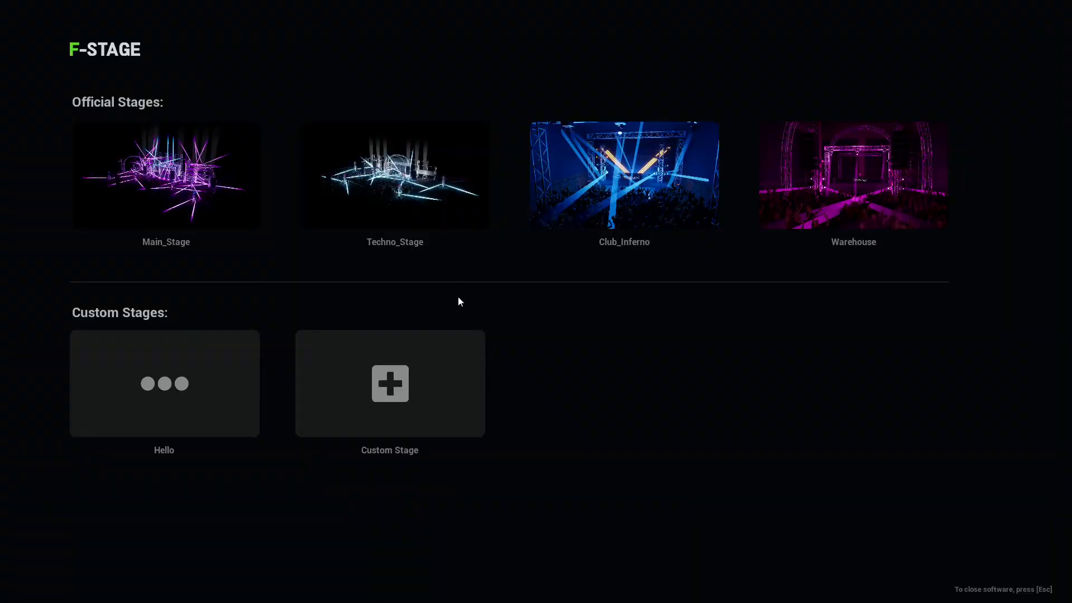
# - Open the custom stage Hello and hide the whole interface
pyautogui.click(142, 387)
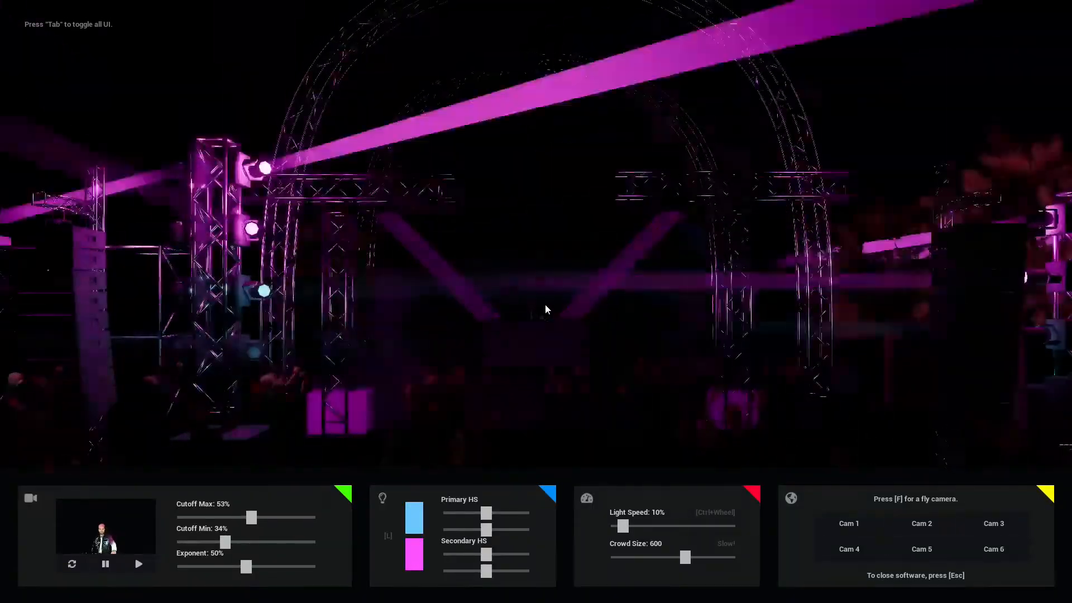
pyautogui.press('Tab')
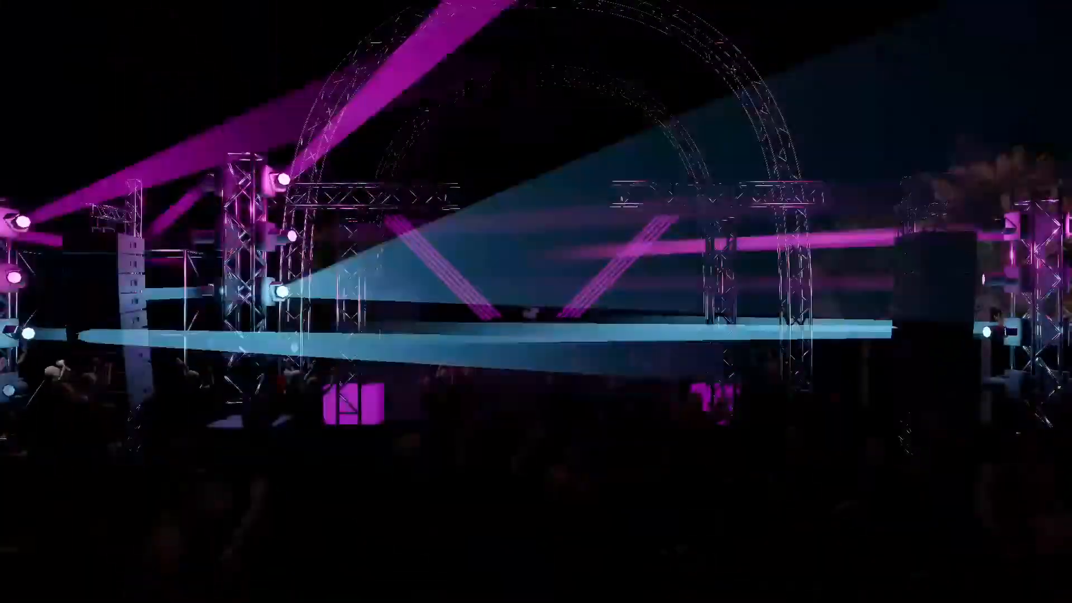